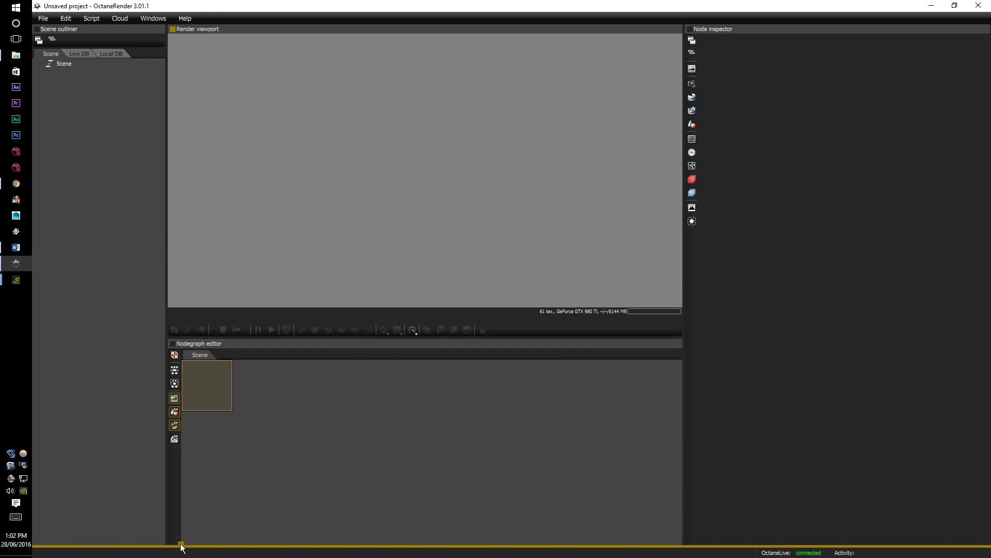
Try the nodegraph editor in several dock positions, then reset the workspace to its default layout
drag(342, 344, 695, 187)
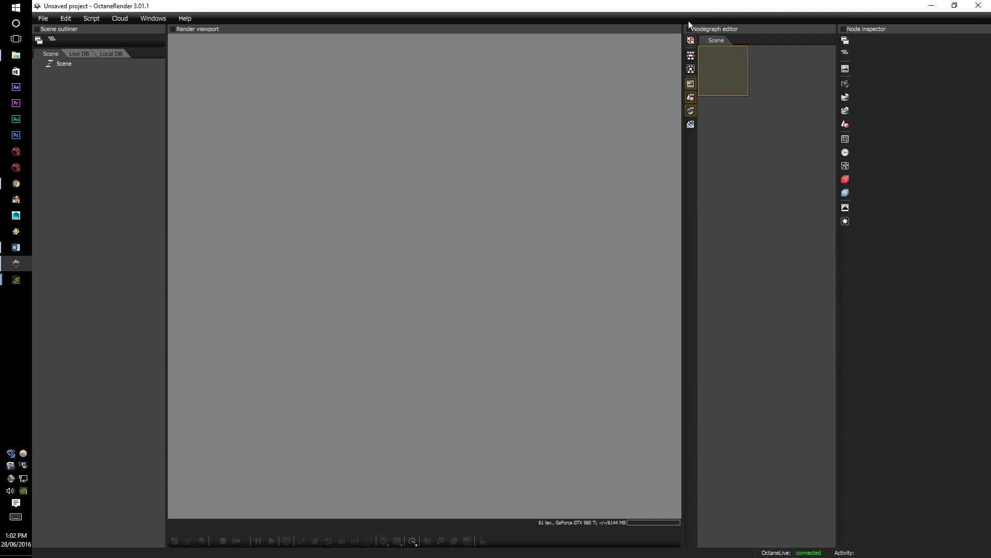
drag(689, 30, 229, 66)
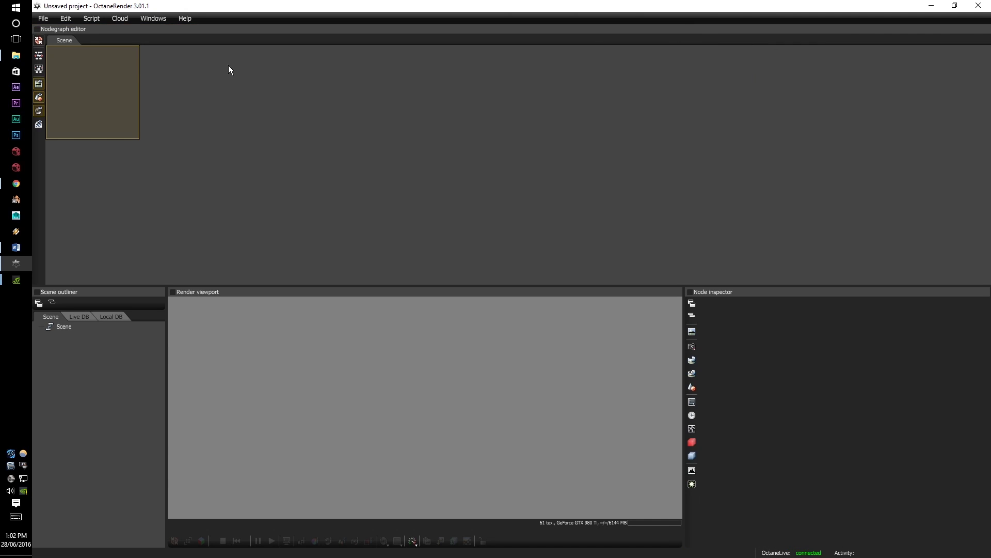
drag(39, 32, 150, 322)
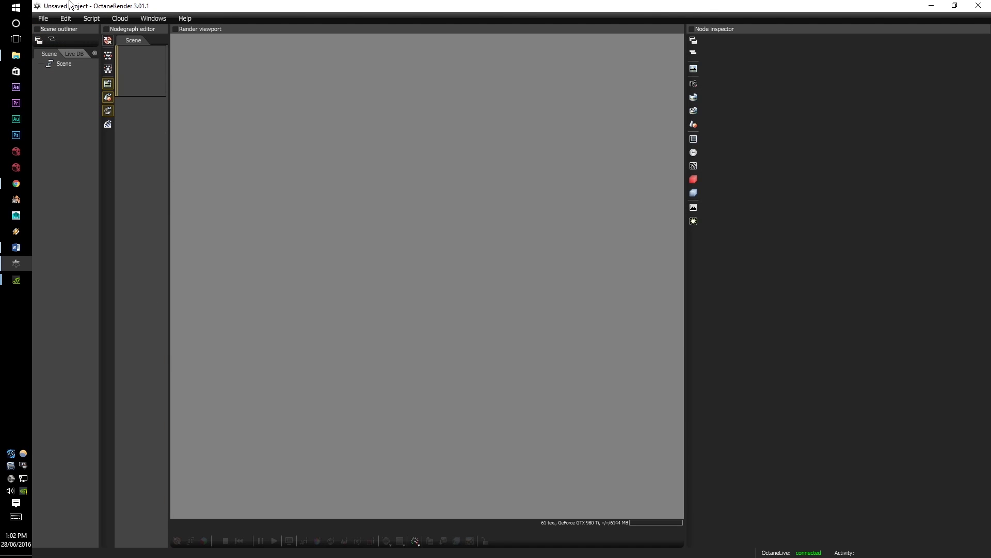
click(155, 18)
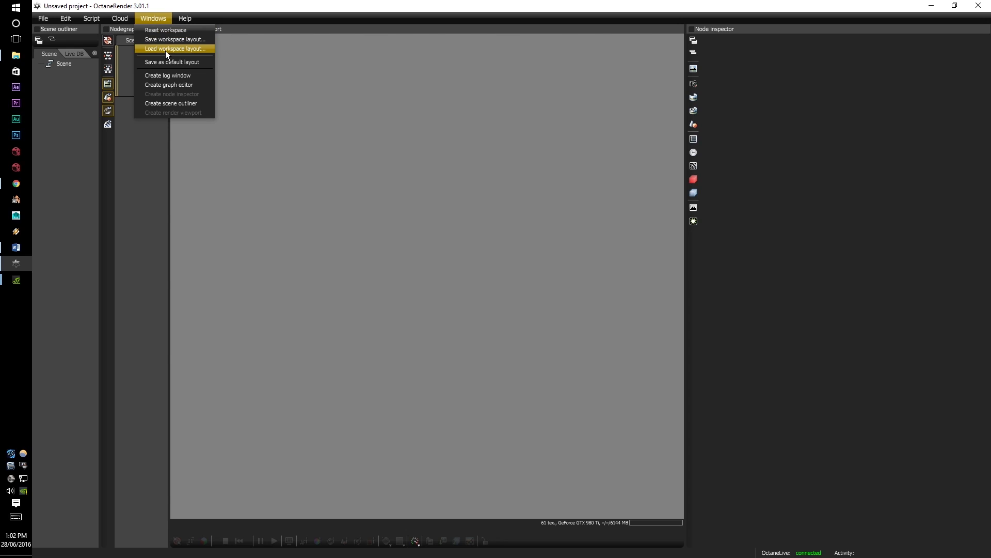
click(168, 31)
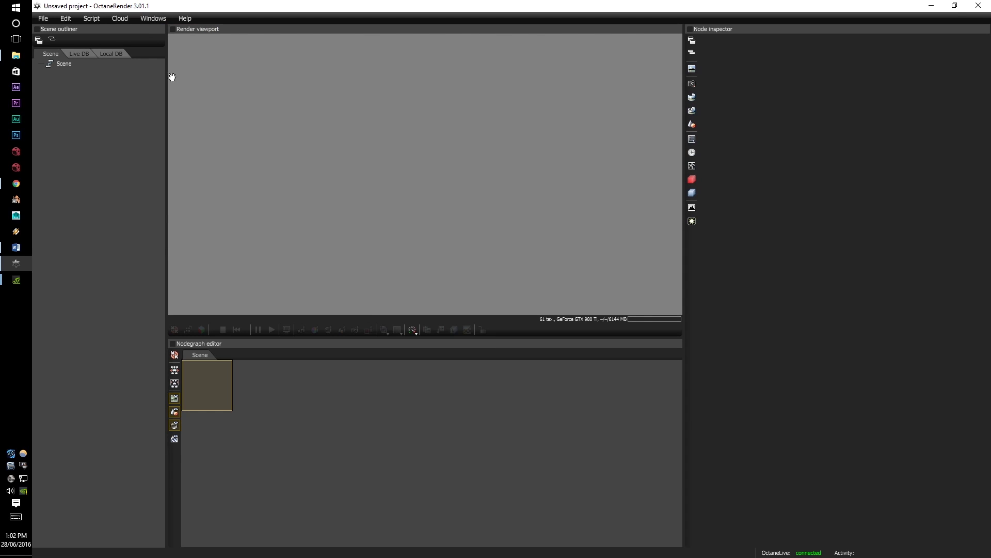
Close the nodegraph editor, node inspector and scene outliner panes, leaving the render viewport
click(173, 30)
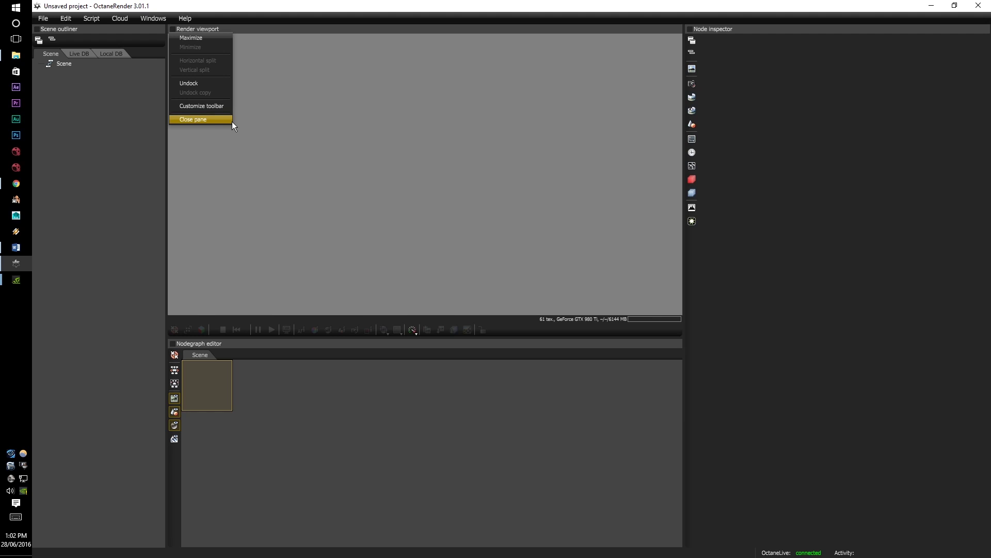
click(290, 257)
click(172, 344)
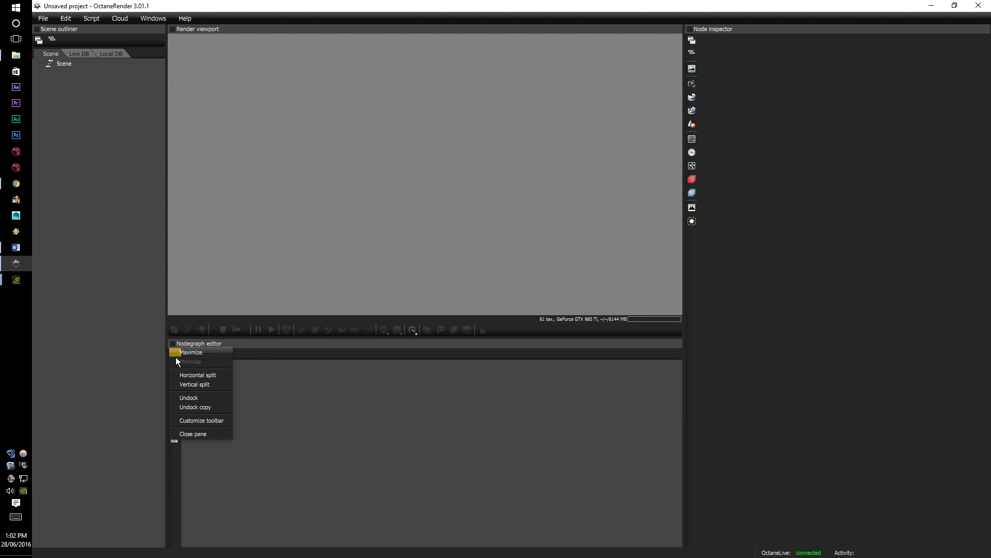
click(200, 430)
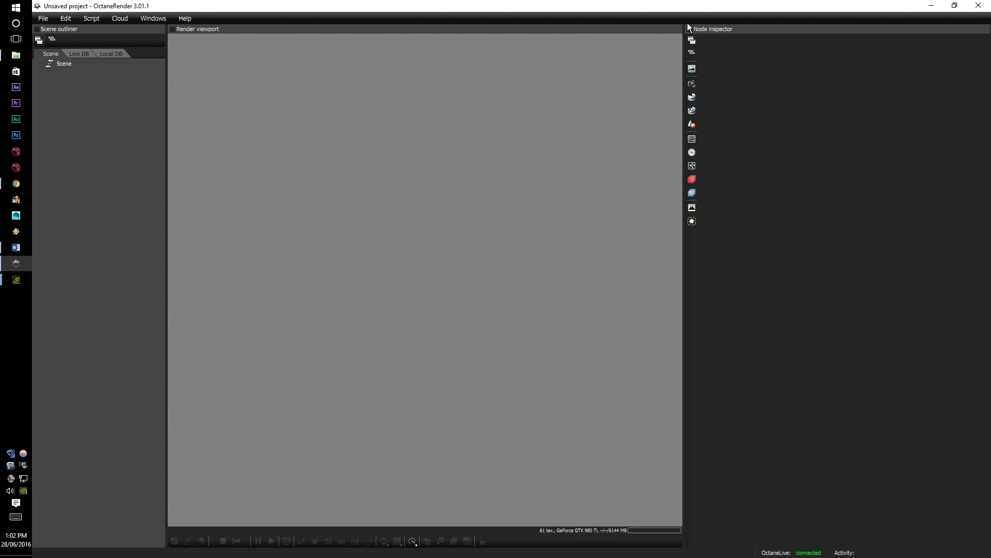
click(692, 40)
click(710, 117)
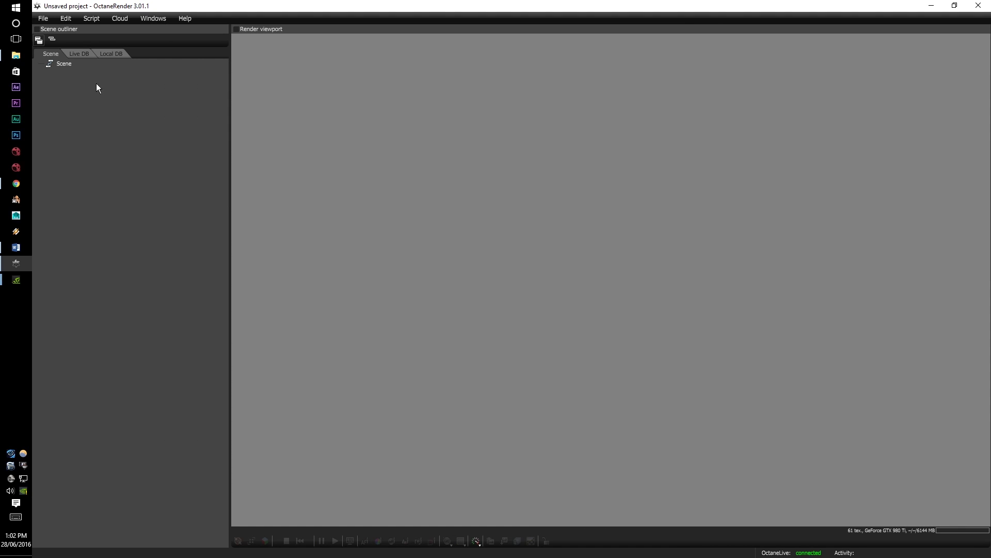
click(37, 30)
click(58, 120)
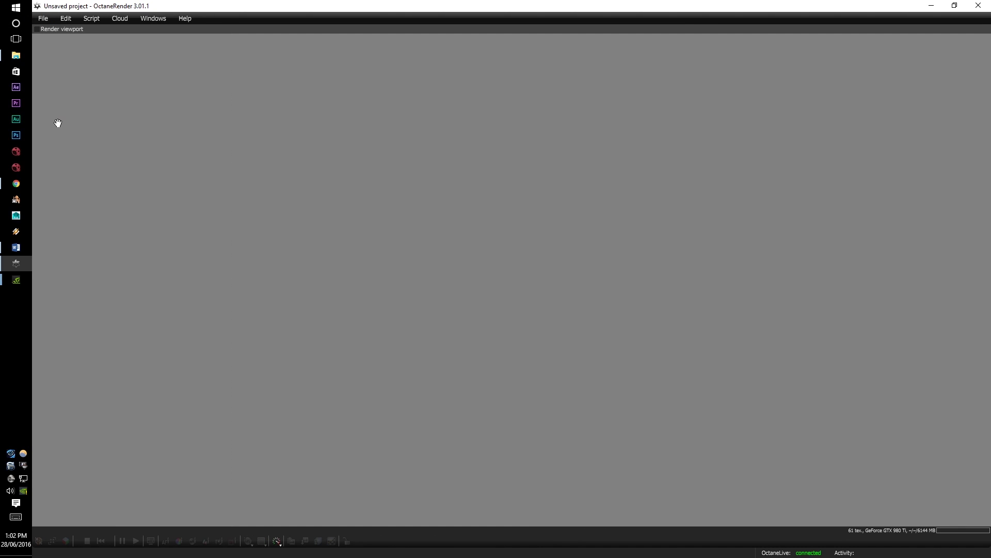
Reset the workspace to restore all panes, then open and close a log window
click(153, 18)
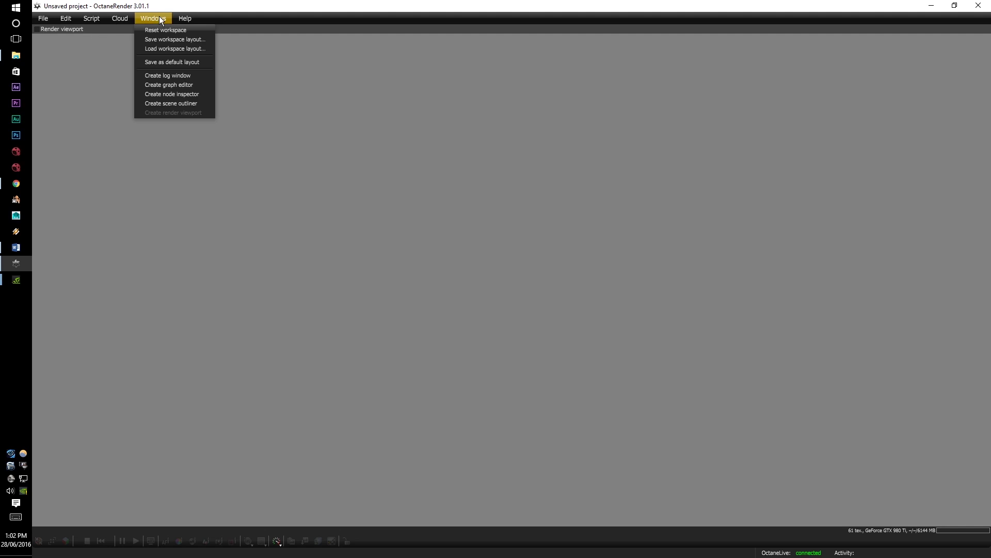
click(162, 32)
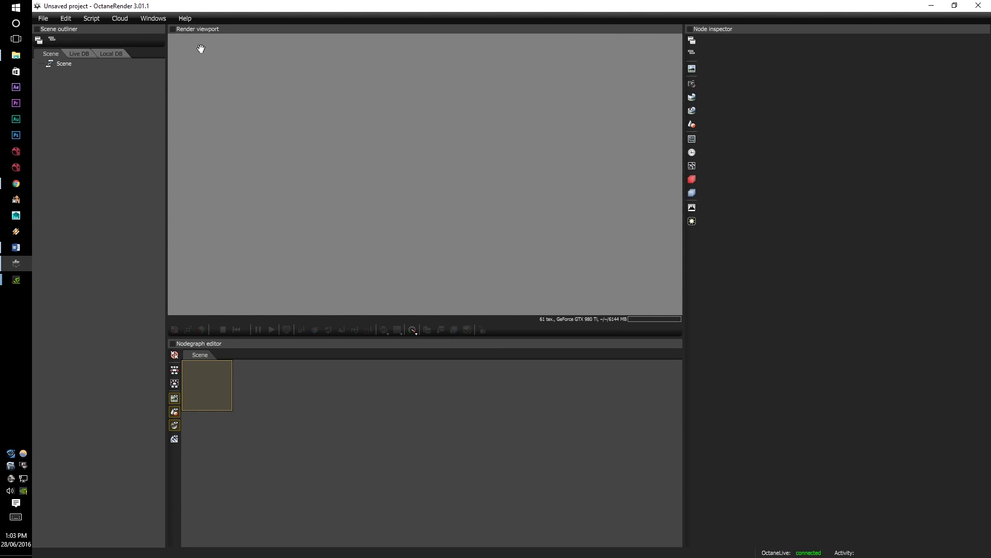
click(157, 19)
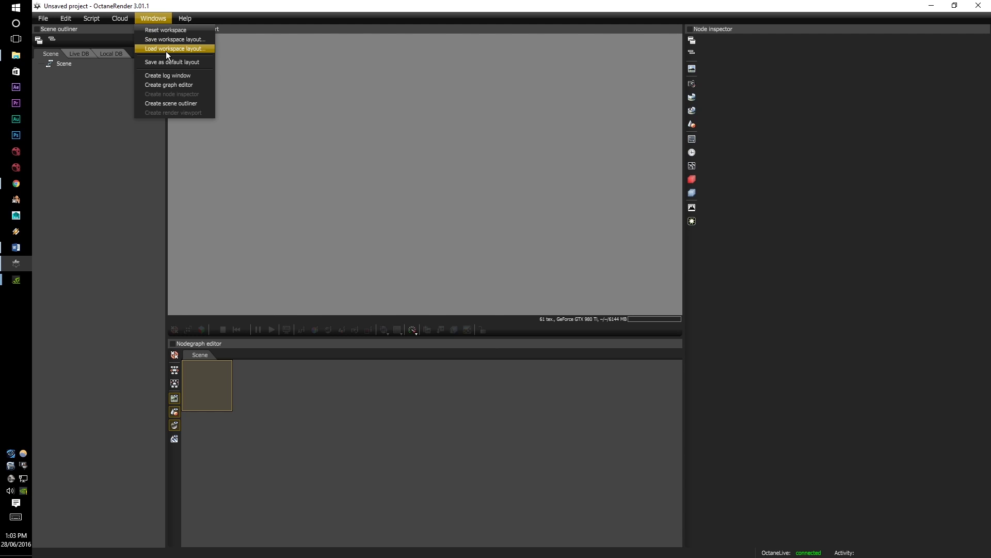
click(184, 77)
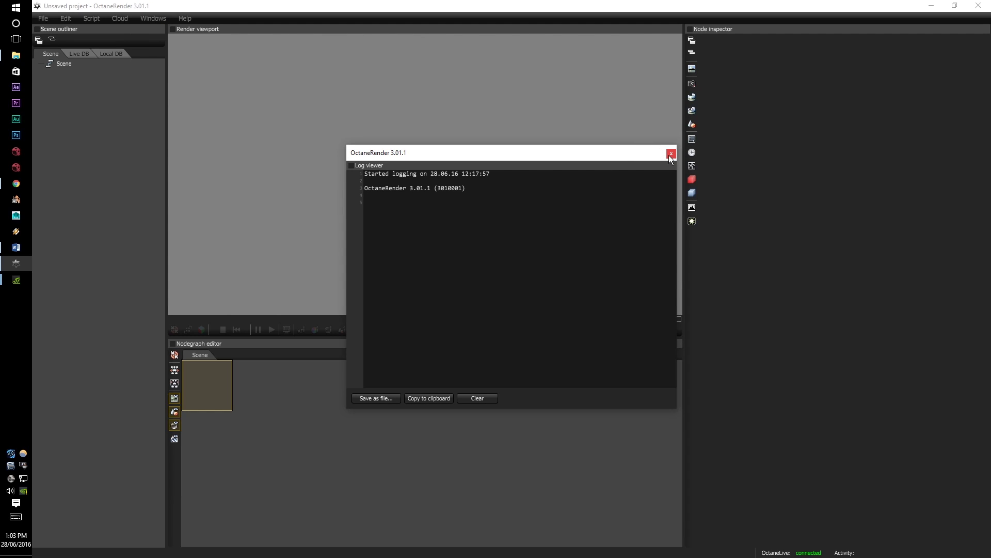
click(670, 154)
Open and close floating nodegraph editor and scene outliner windows
click(153, 20)
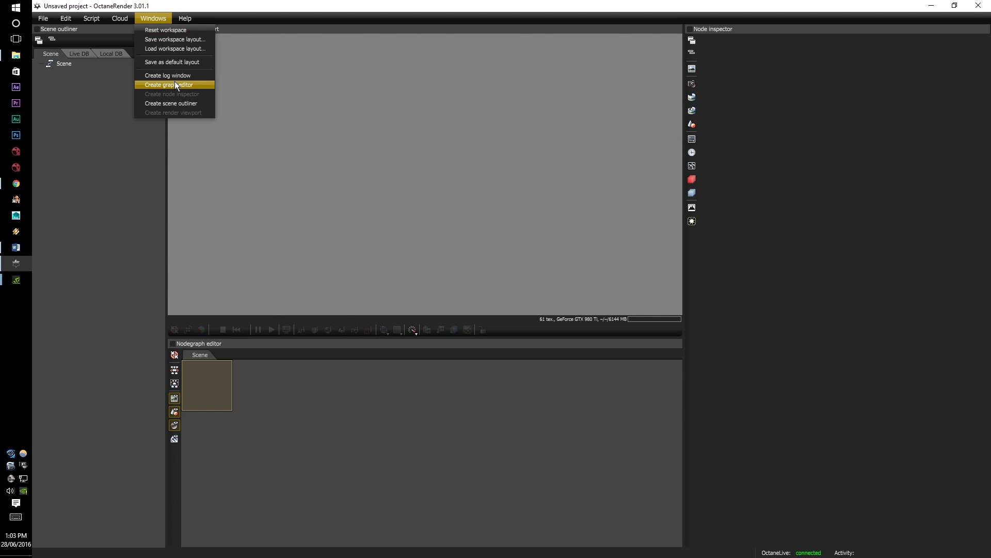
click(175, 85)
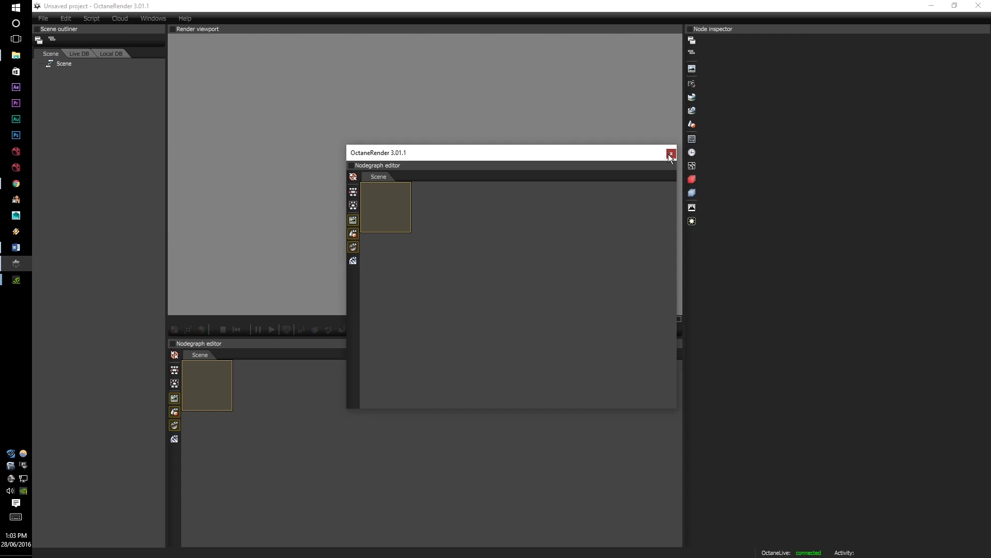
click(669, 154)
click(153, 19)
click(164, 103)
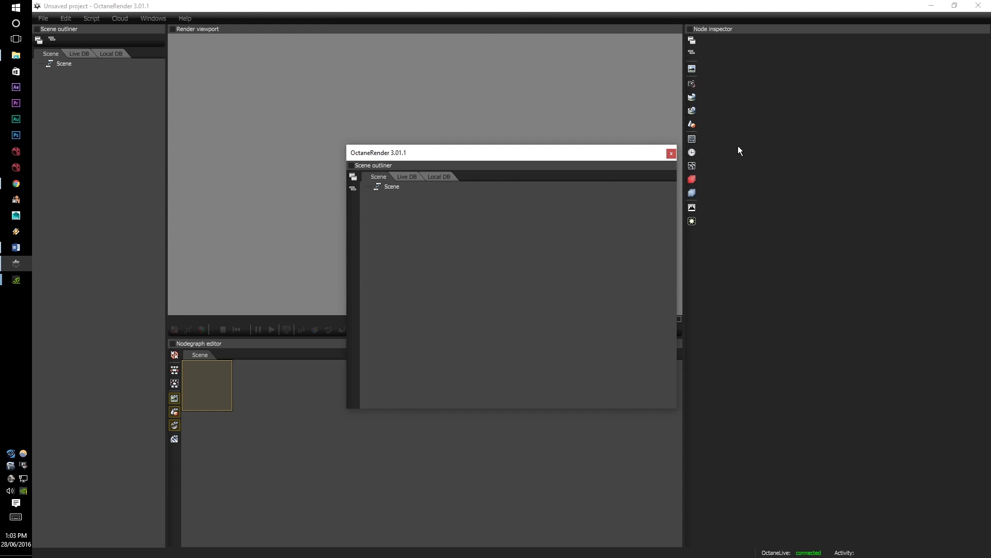
click(670, 154)
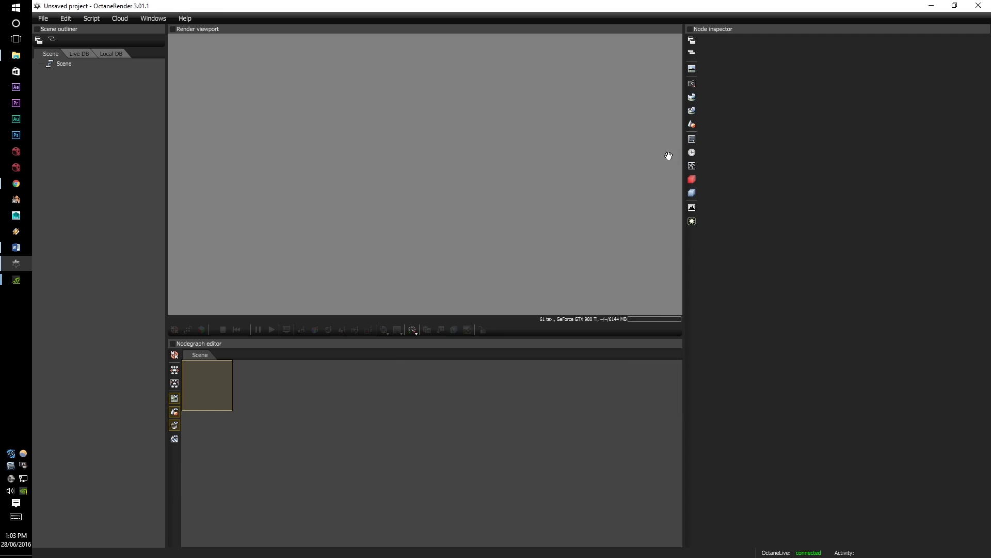
Split the nodegraph editor horizontally, then split the top editor vertically into side-by-side panes
right_click(687, 32)
key(Escape)
right_click(173, 345)
click(199, 398)
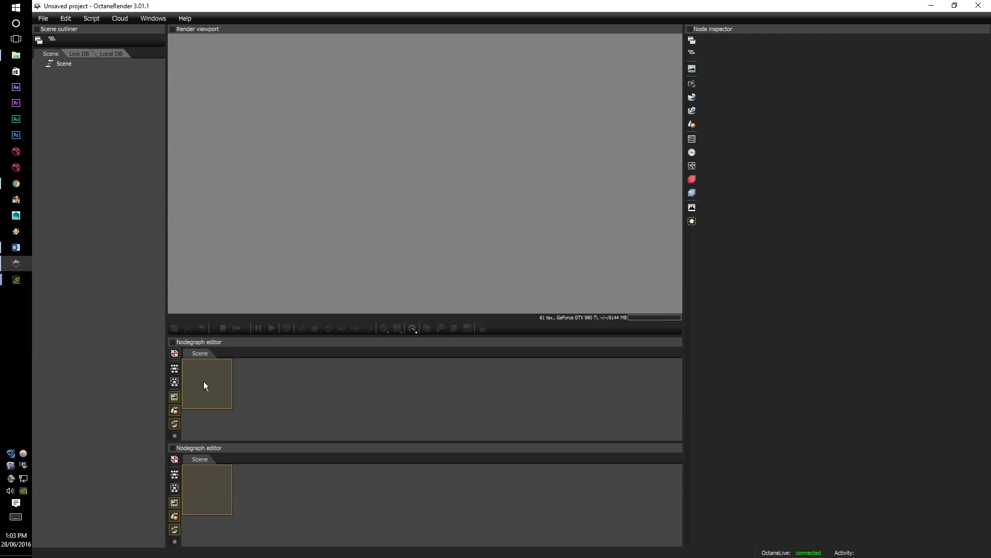
right_click(172, 345)
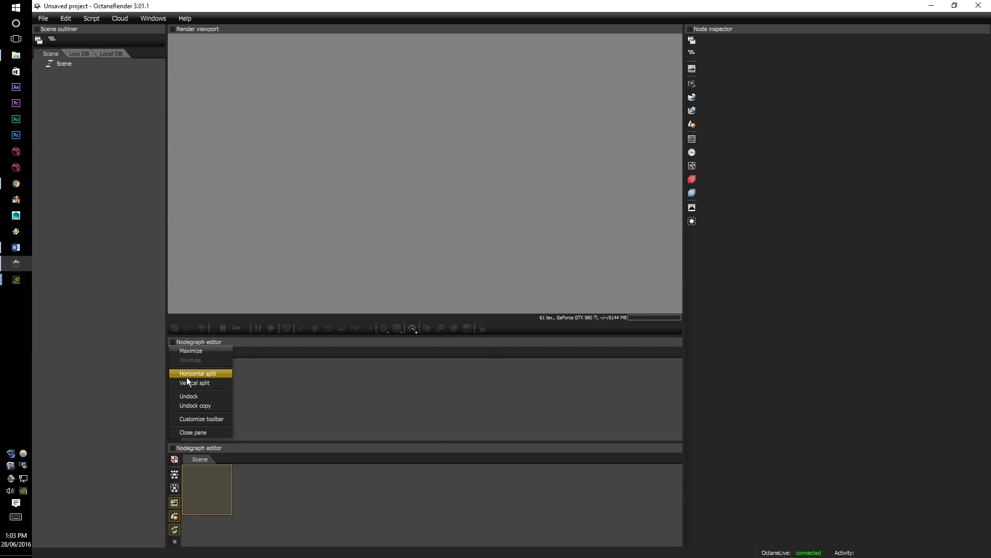
click(187, 377)
Close the right and top extra nodegraph editor panes so only one editor remains
right_click(429, 346)
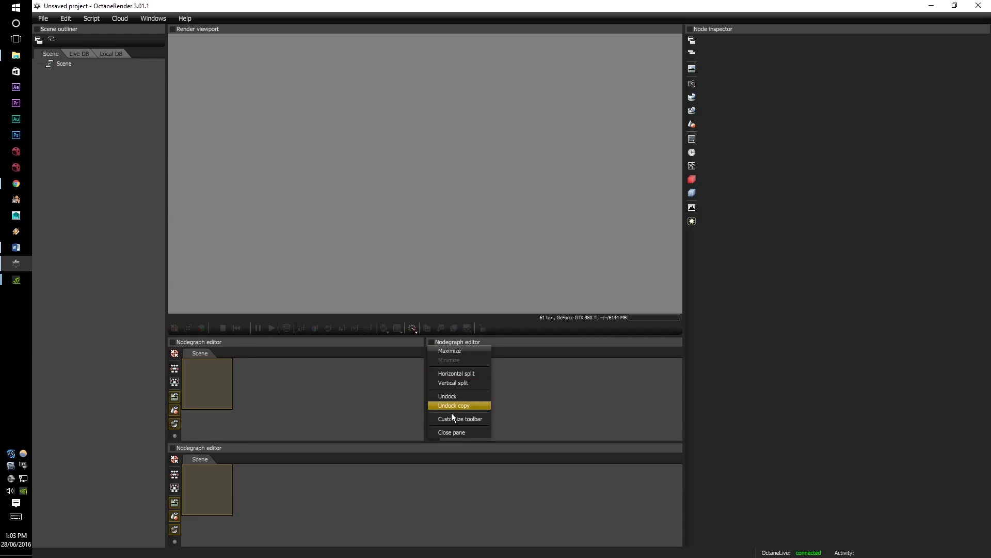
click(450, 432)
right_click(172, 344)
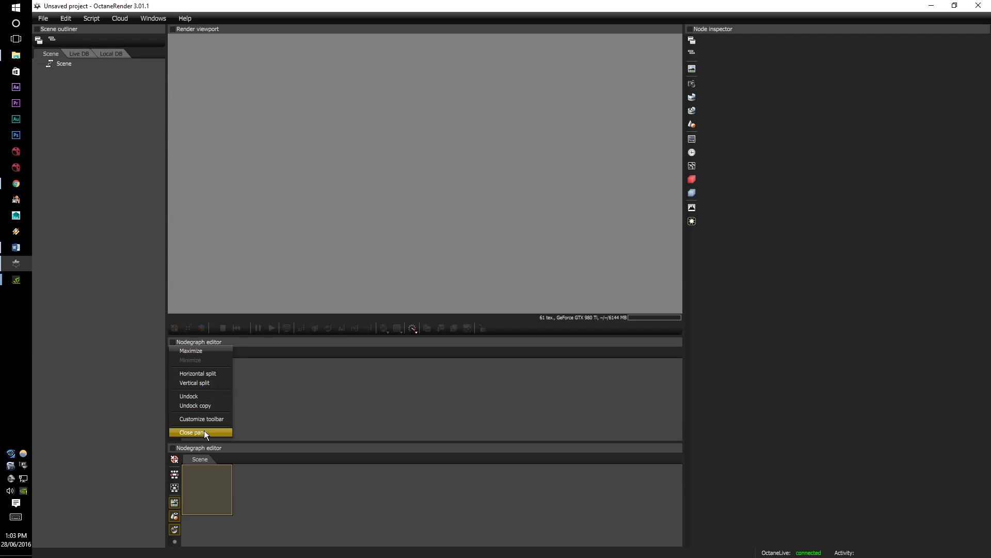
click(192, 433)
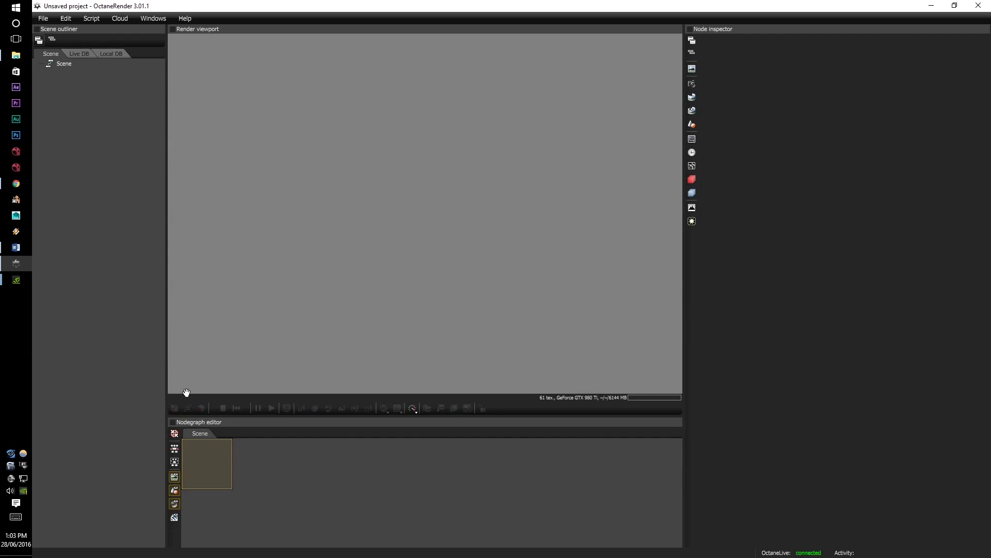
Check the node inspector's pane menu, then bring up the Scene outliner's pane menu
click(689, 31)
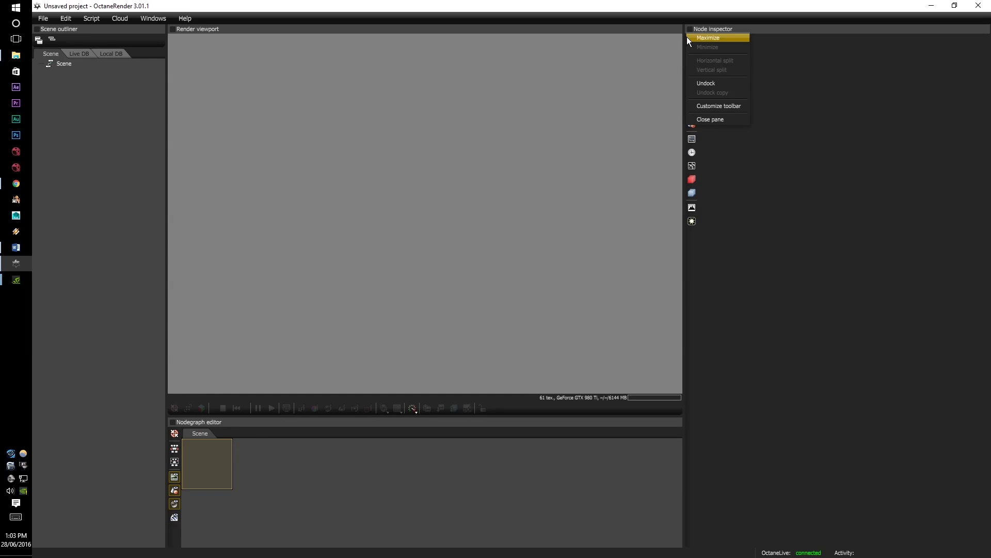
click(36, 29)
click(36, 30)
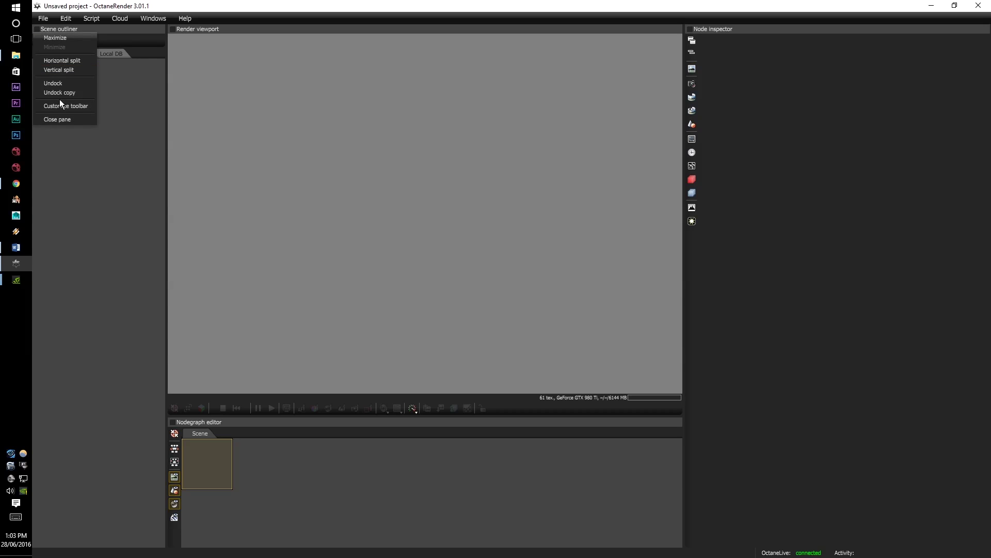
Dismiss the outliner menu and try raising the Nodegraph editor by shrinking the viewport
click(172, 29)
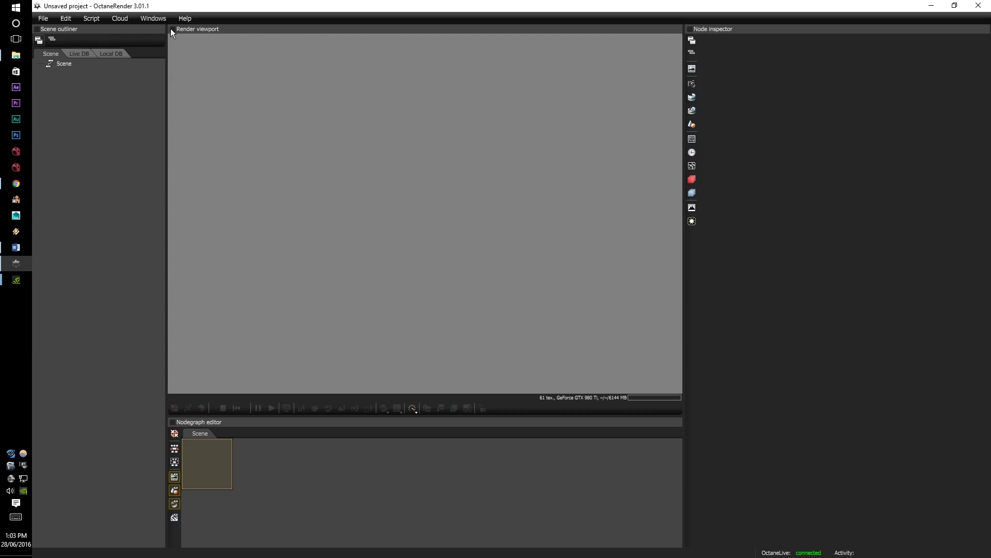
click(171, 30)
click(172, 383)
click(323, 440)
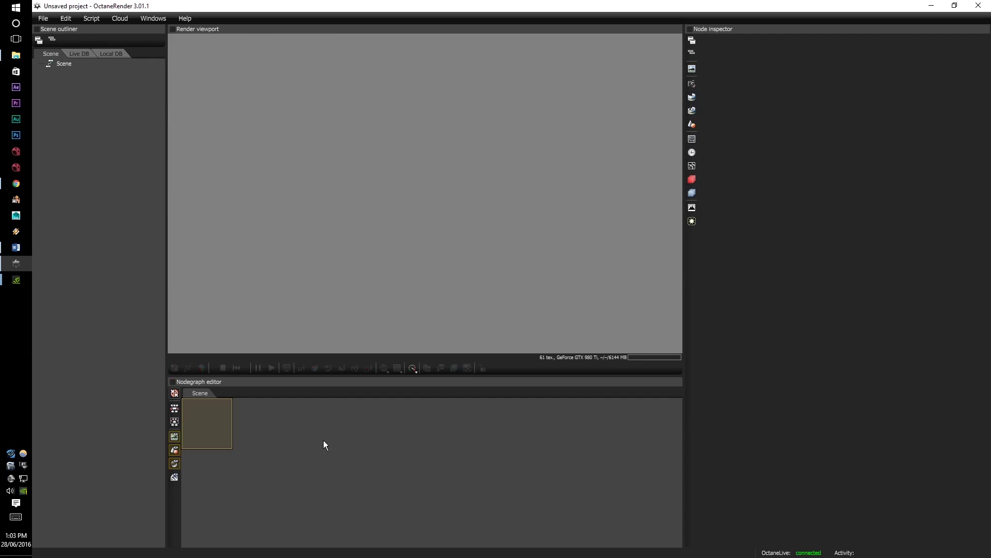
Undock the Nodegraph editor into a floating window and move it to the upper left
click(173, 383)
click(196, 437)
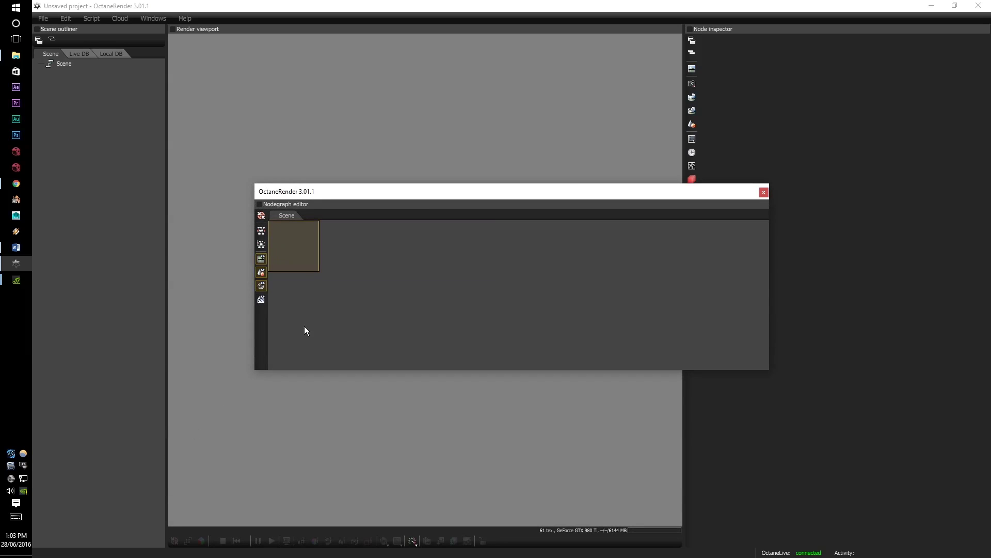
drag(339, 195, 169, 164)
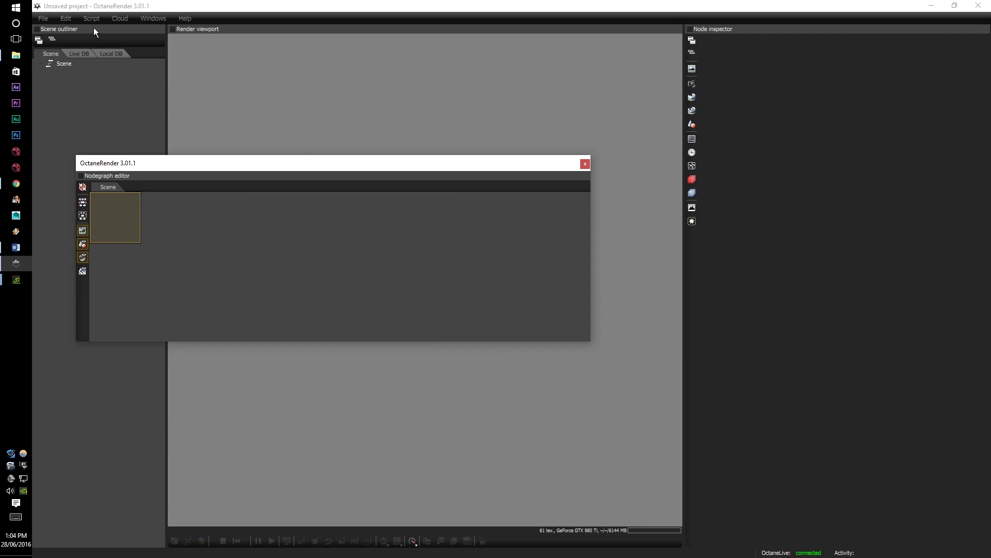
click(36, 29)
Open the Scene outliner's Add/remove items from toolbar dialog, move it aside, then close it
click(58, 109)
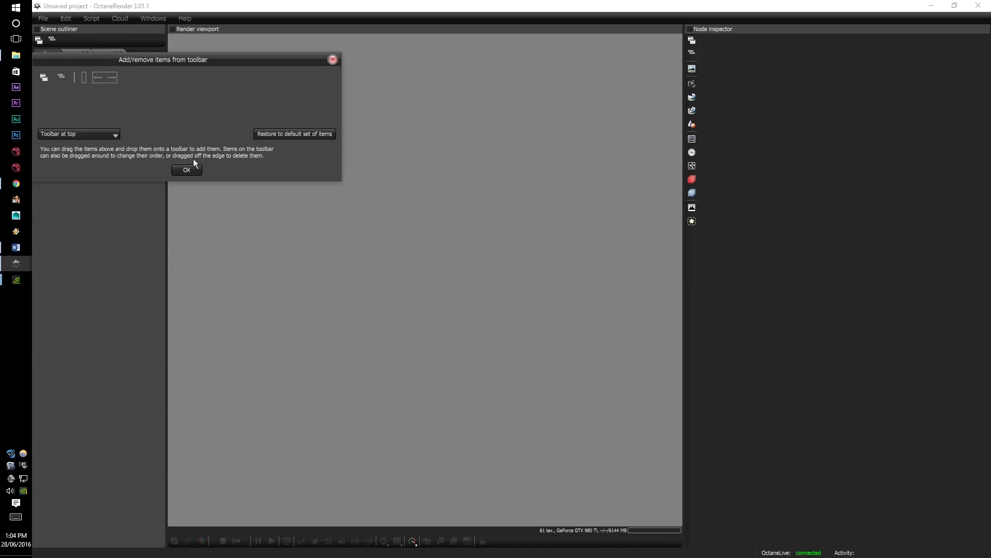
drag(135, 65, 308, 113)
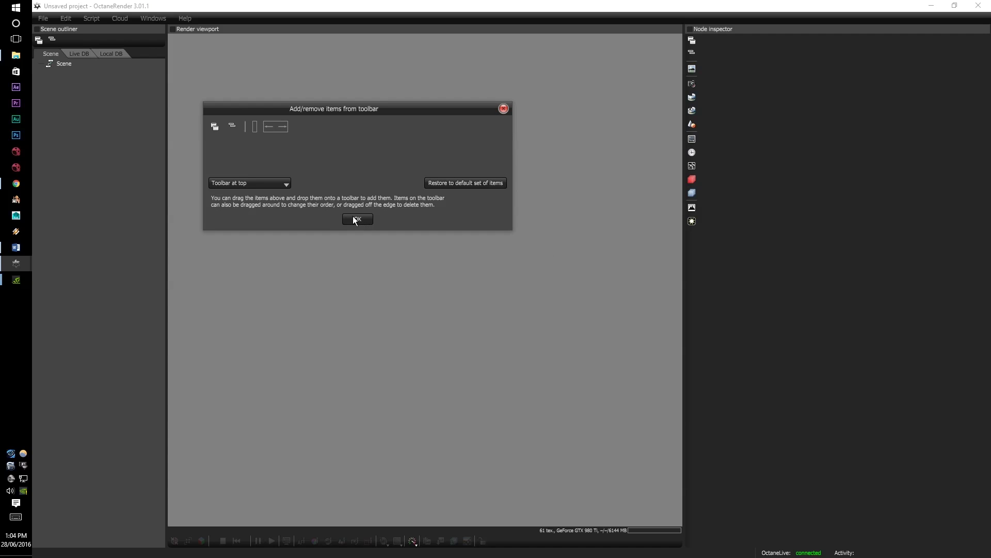
click(503, 109)
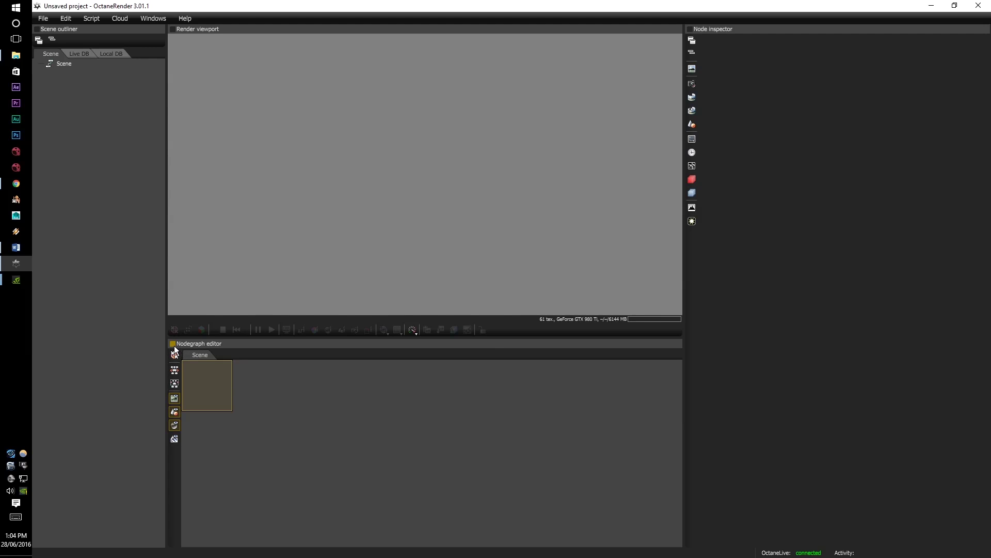
Dock the Nodegraph editor along the full bottom width and drag its splitter down to enlarge the viewport
mouse_move(173, 347)
mouse_down()
mouse_move(195, 432)
mouse_move(173, 349)
mouse_up()
drag(173, 347, 268, 548)
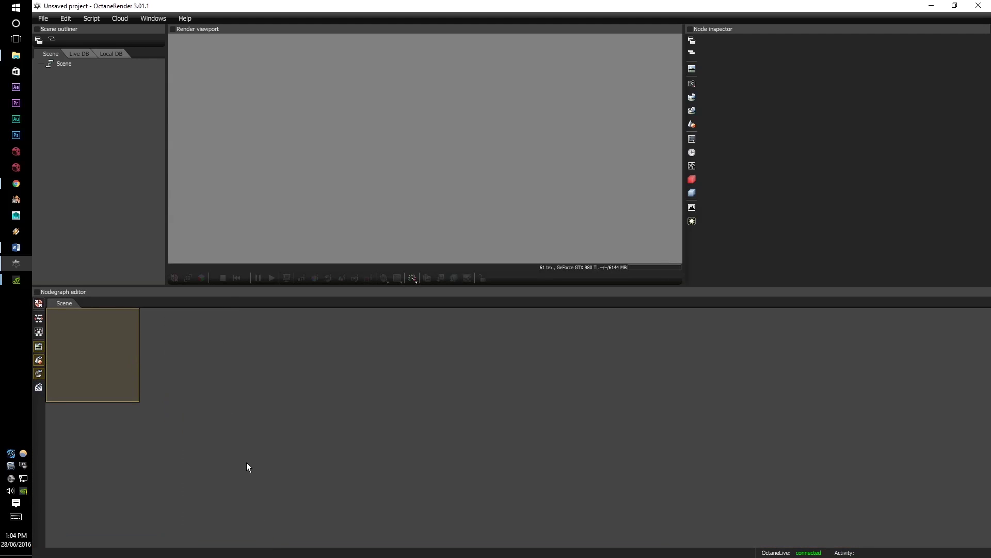
drag(221, 283, 215, 379)
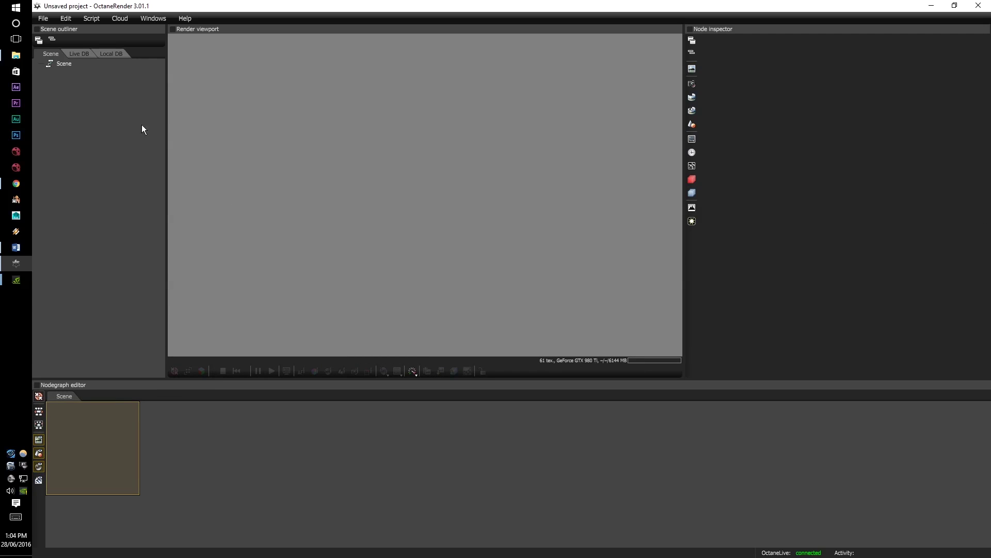
Split the Nodegraph pane, dock the Scene outliner into the right half, and close the extra editor
click(38, 386)
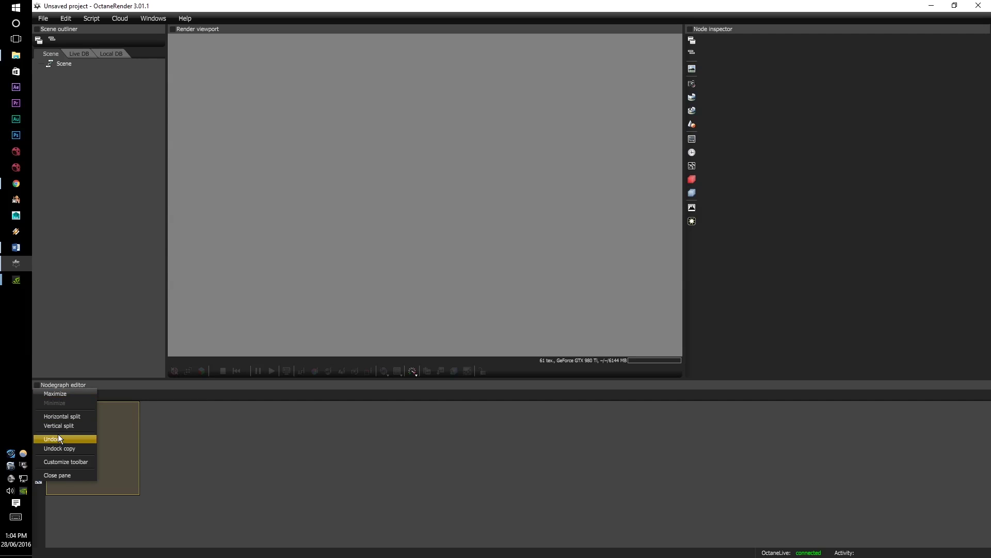
click(64, 419)
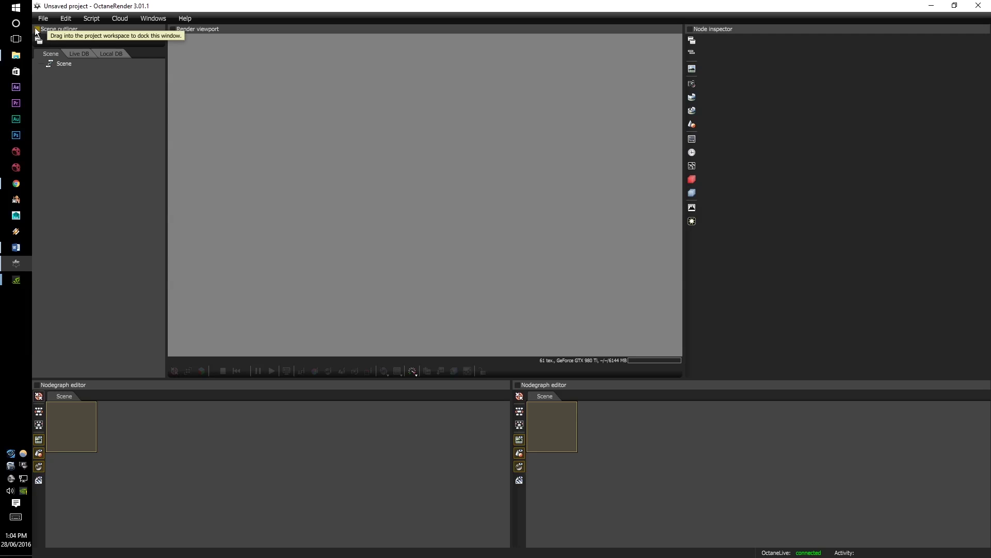
drag(37, 30, 556, 400)
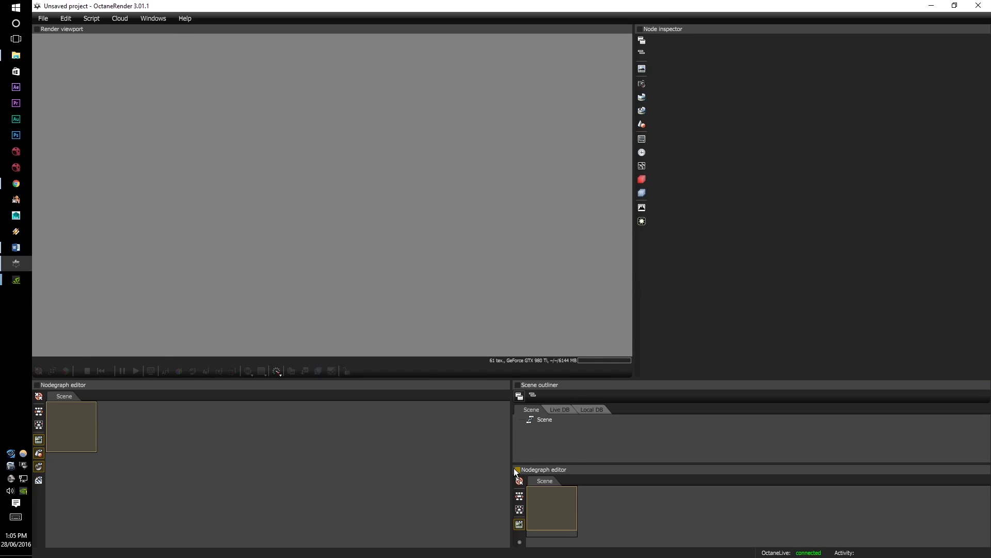
click(515, 471)
click(548, 451)
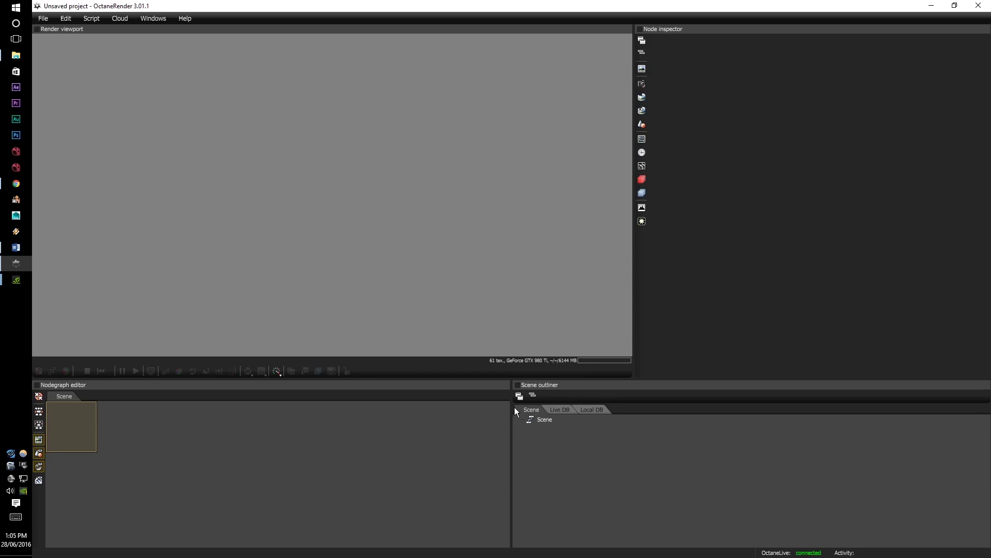
Drag splitters to widen the Nodegraph editor and viewport, then widen the Node inspector and Scene outliner
drag(512, 407, 600, 386)
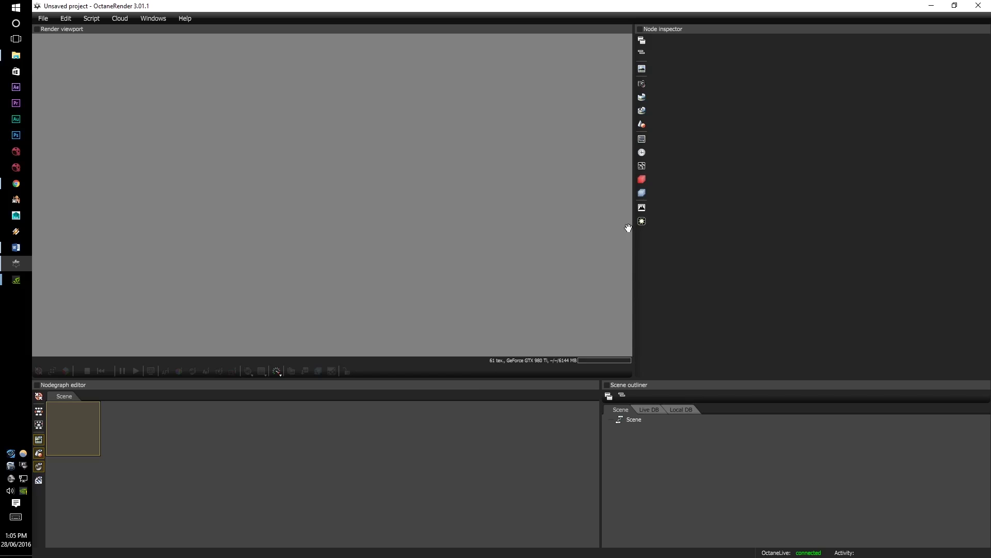
drag(634, 225, 751, 226)
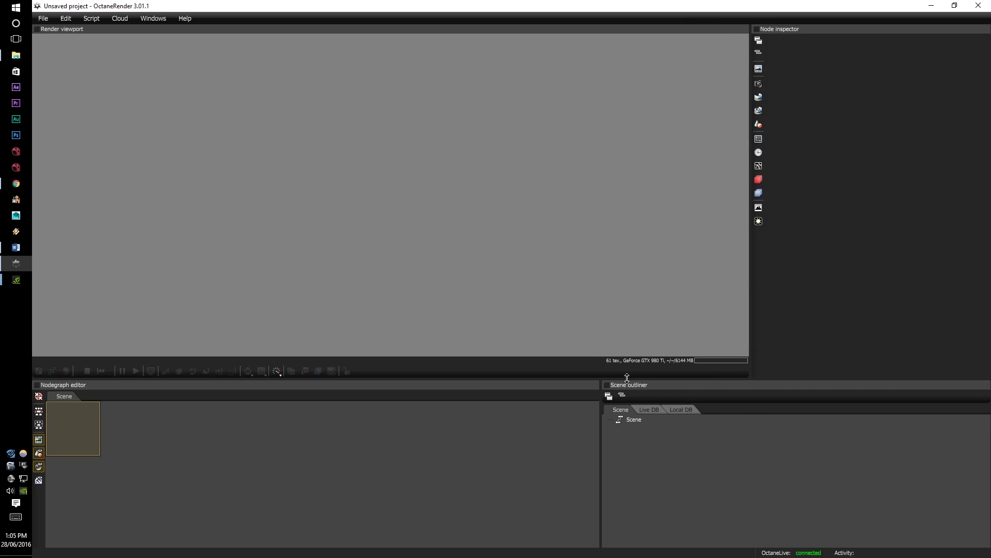
drag(630, 377, 630, 370)
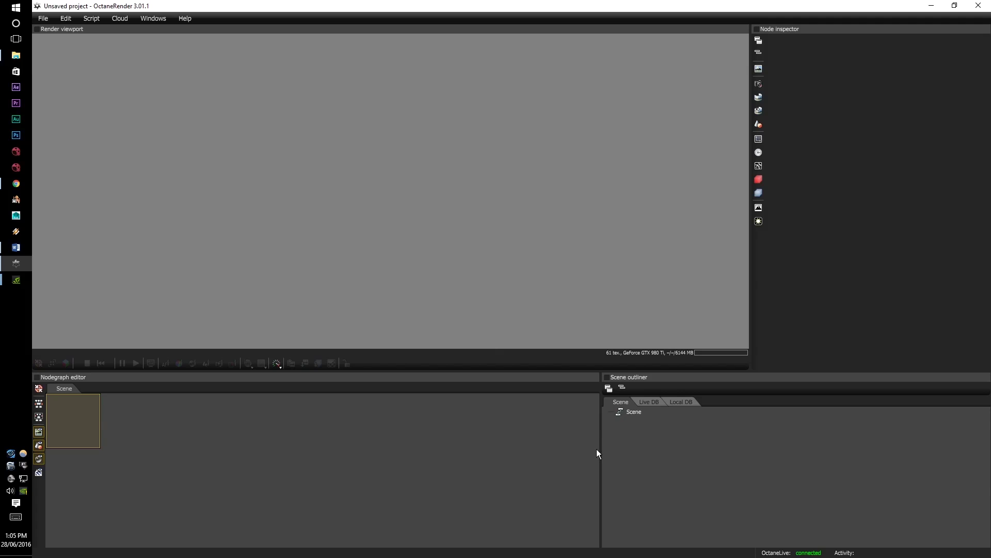
drag(598, 447, 831, 432)
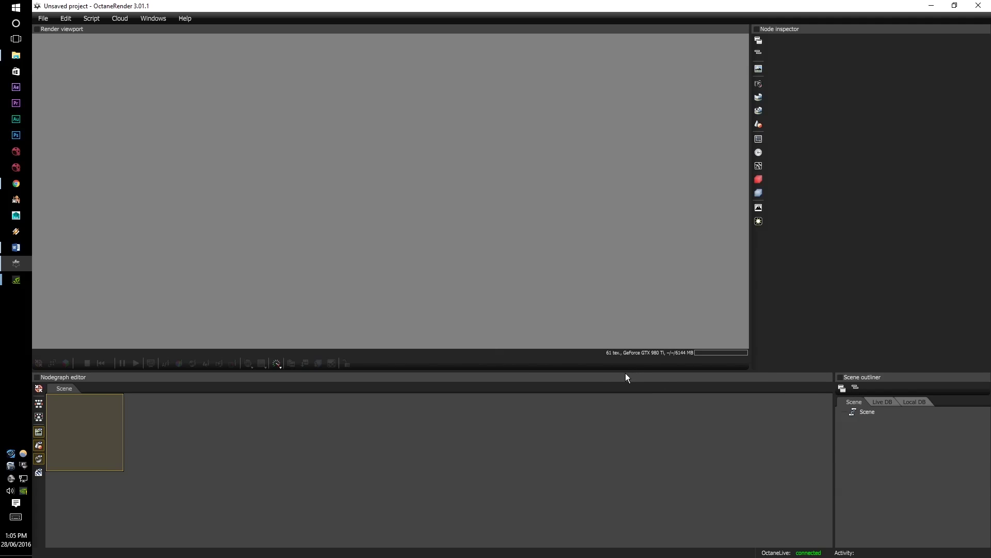
drag(625, 373, 626, 360)
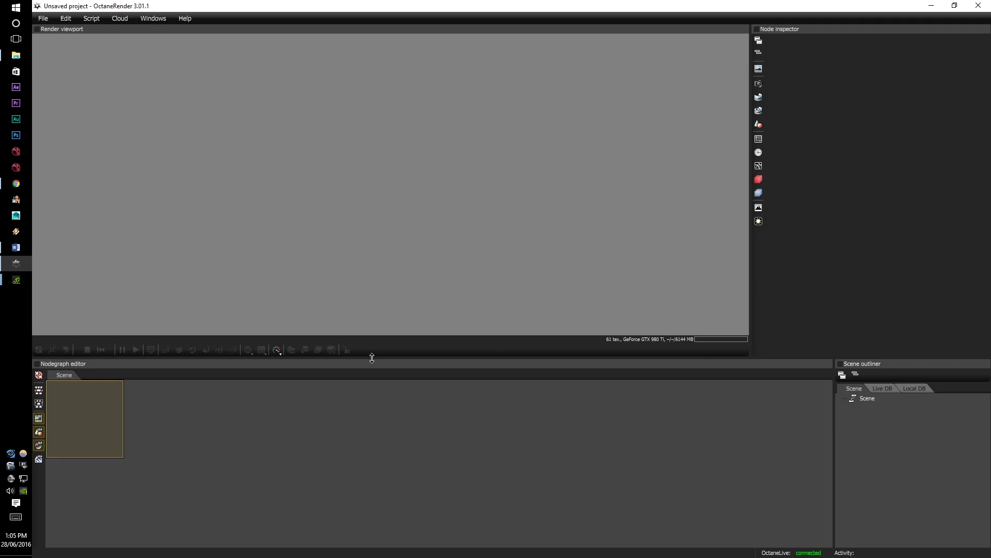
drag(373, 359, 375, 384)
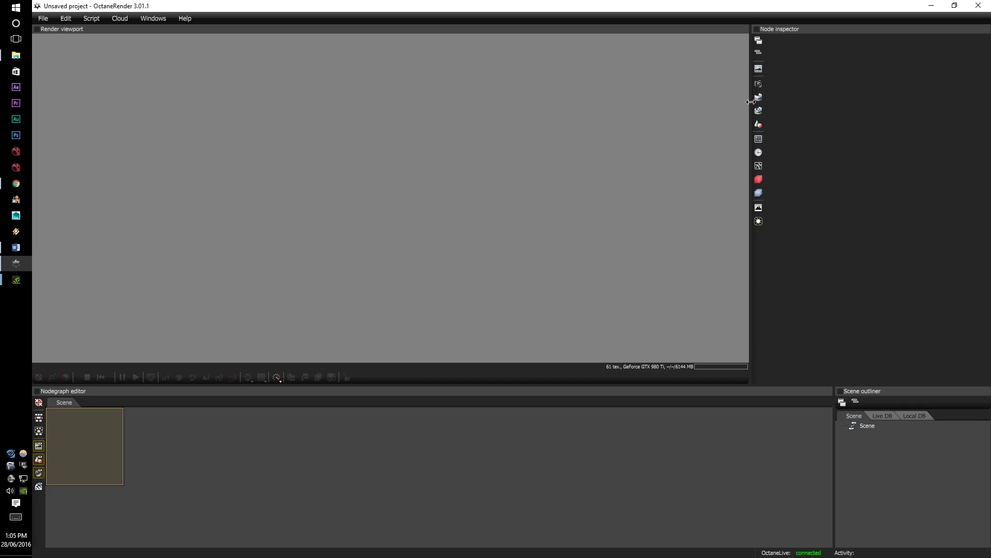
drag(751, 102, 726, 102)
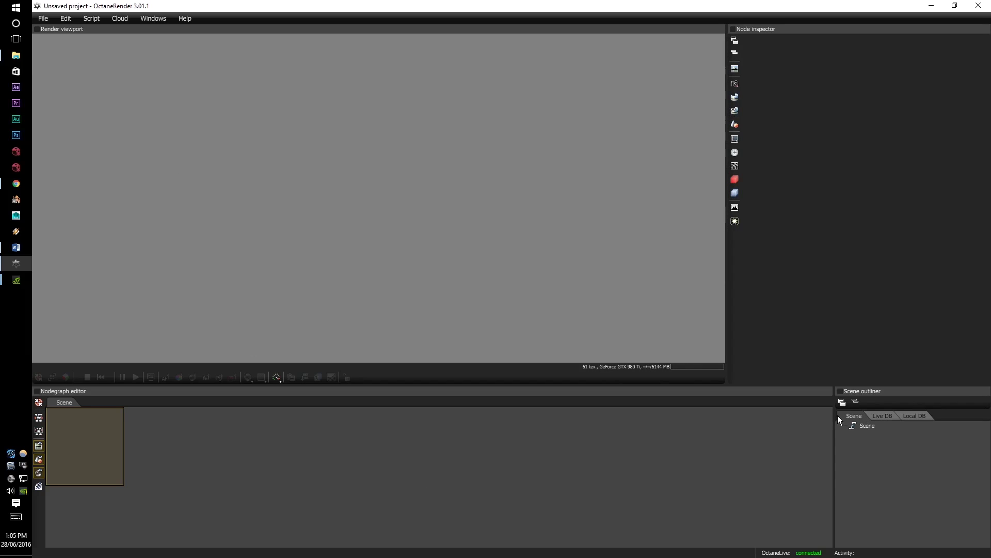
drag(834, 416, 741, 419)
Save the panel arrangement as the default layout, then start a new project from File > New
click(162, 19)
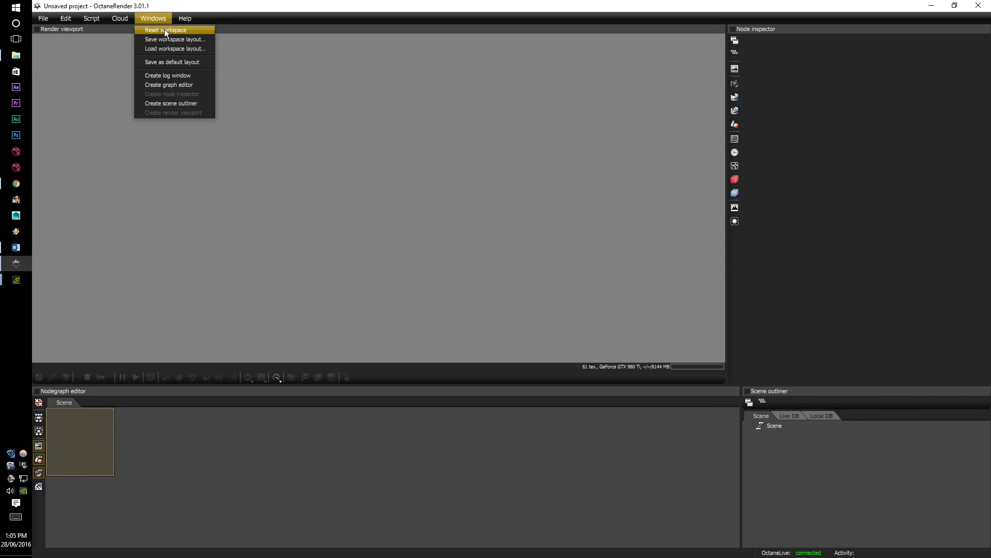
click(169, 62)
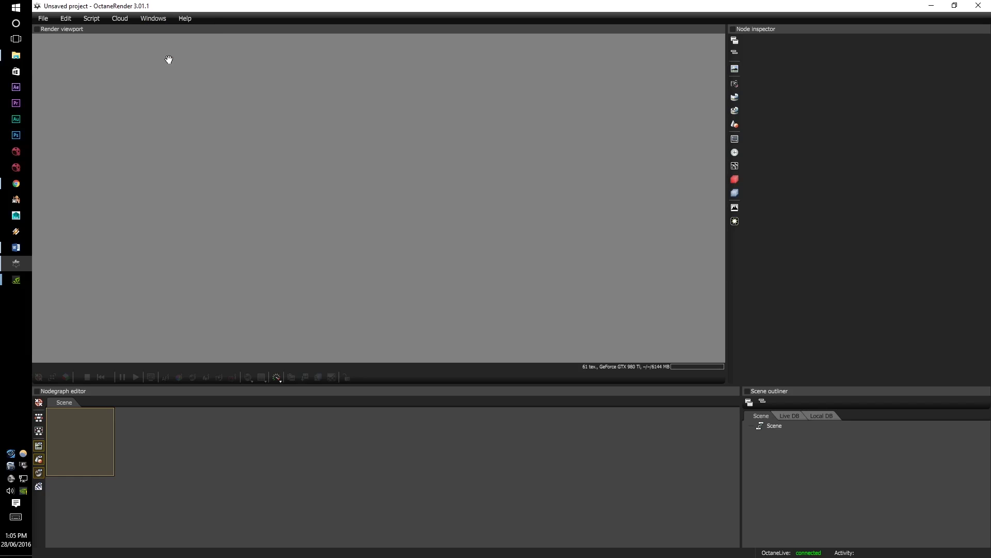
click(42, 19)
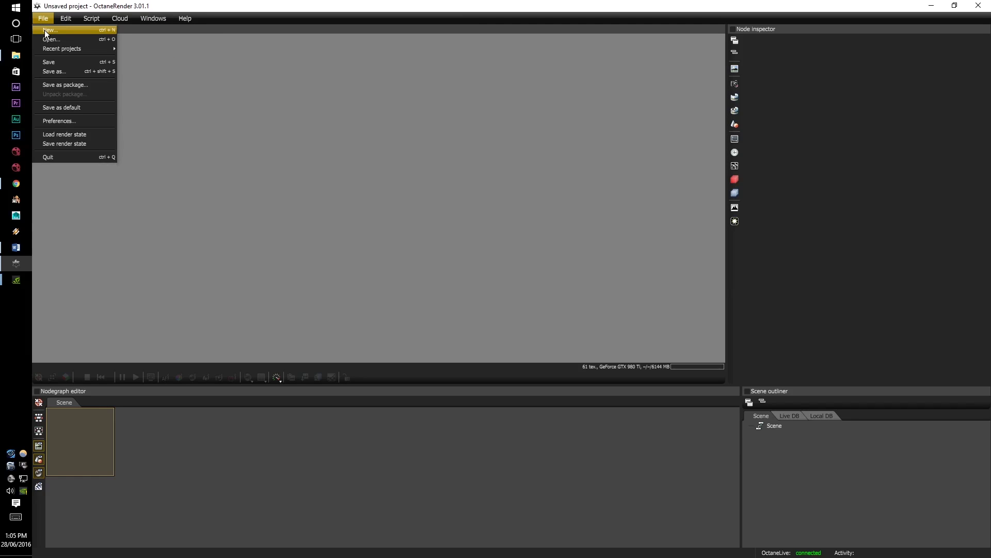
click(44, 30)
click(43, 18)
click(48, 29)
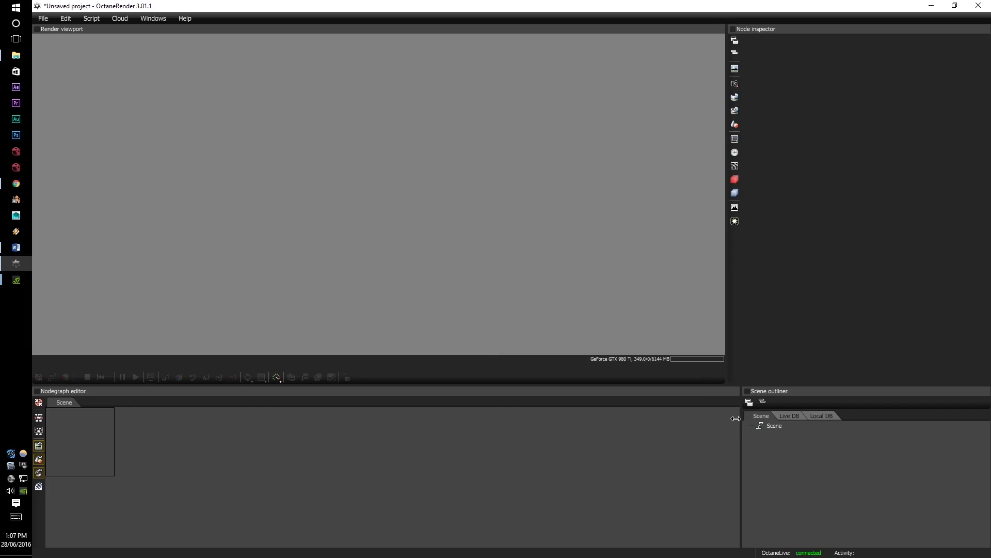
Drag the Nodegraph/Scene outliner splitter left so the outliner lines up with the Node inspector column
drag(735, 418, 719, 418)
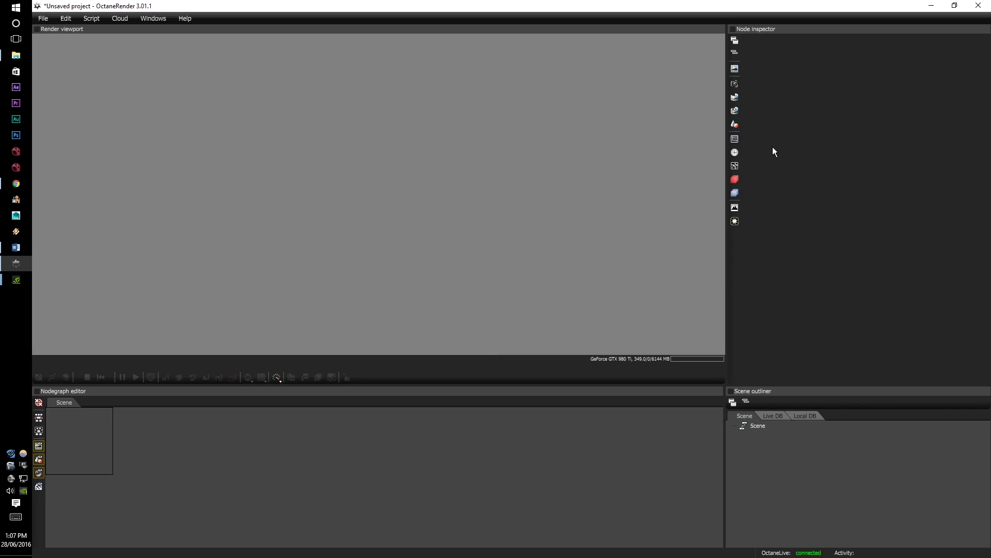